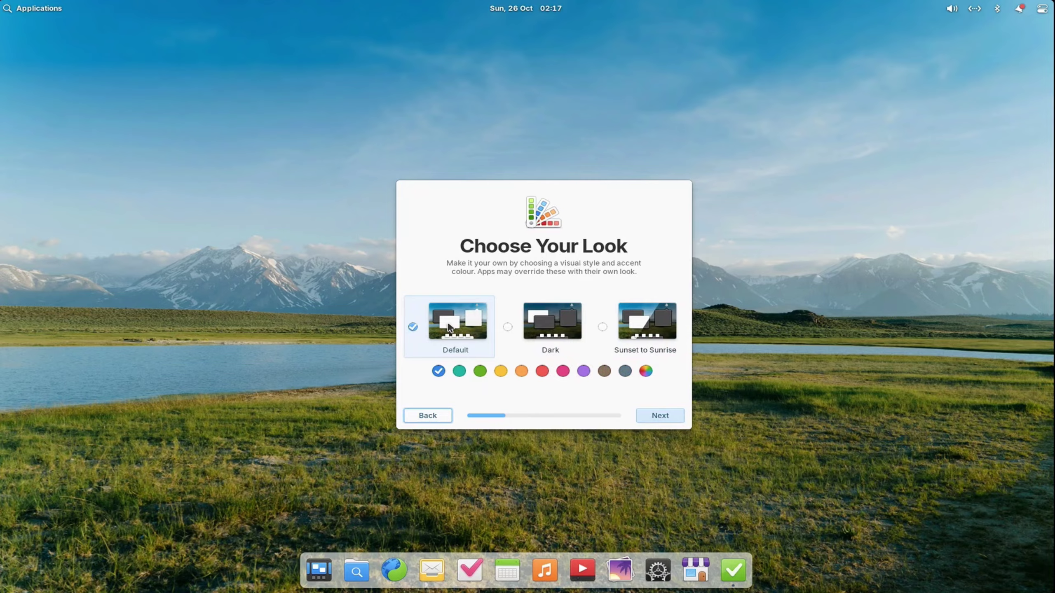
Try the purple and red accent colours and return the accent colour to blue.
click(584, 371)
click(542, 370)
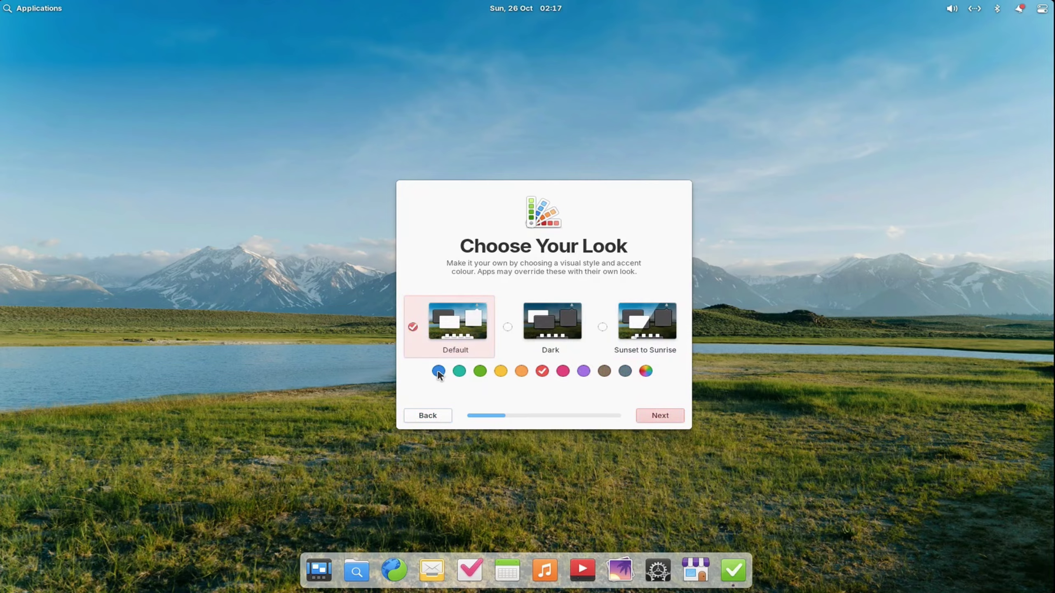
click(438, 372)
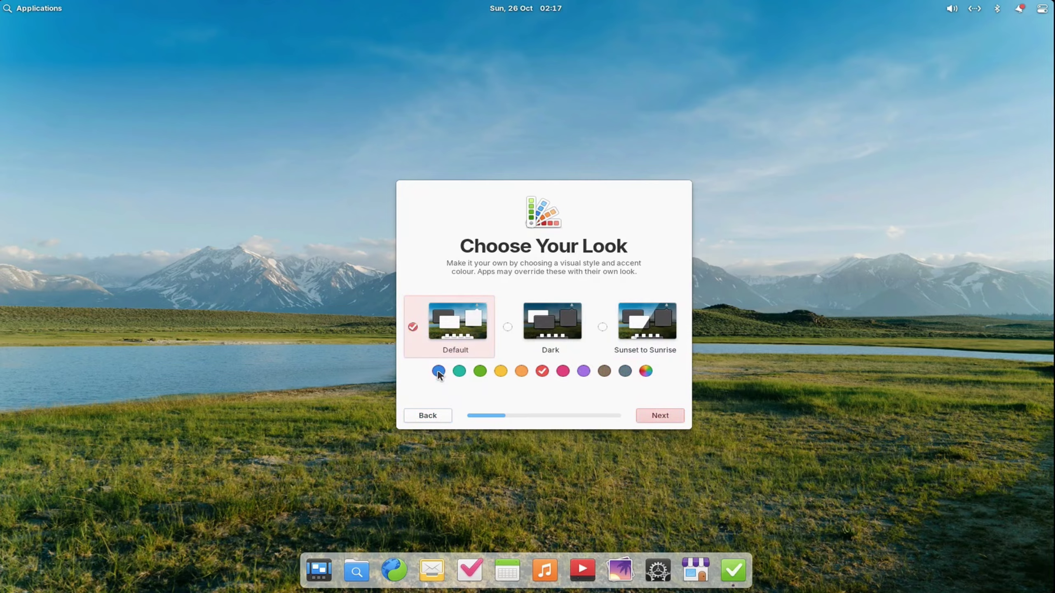
Accept the Default look with the blue accent, and turn on Night Light before continuing to the Housekeeping page.
click(664, 412)
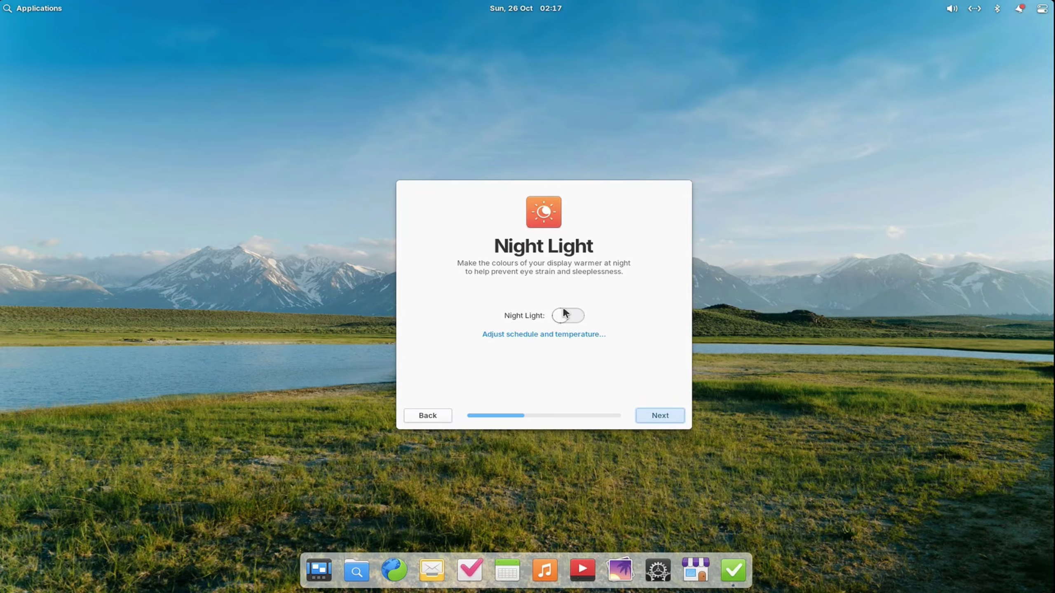
click(565, 315)
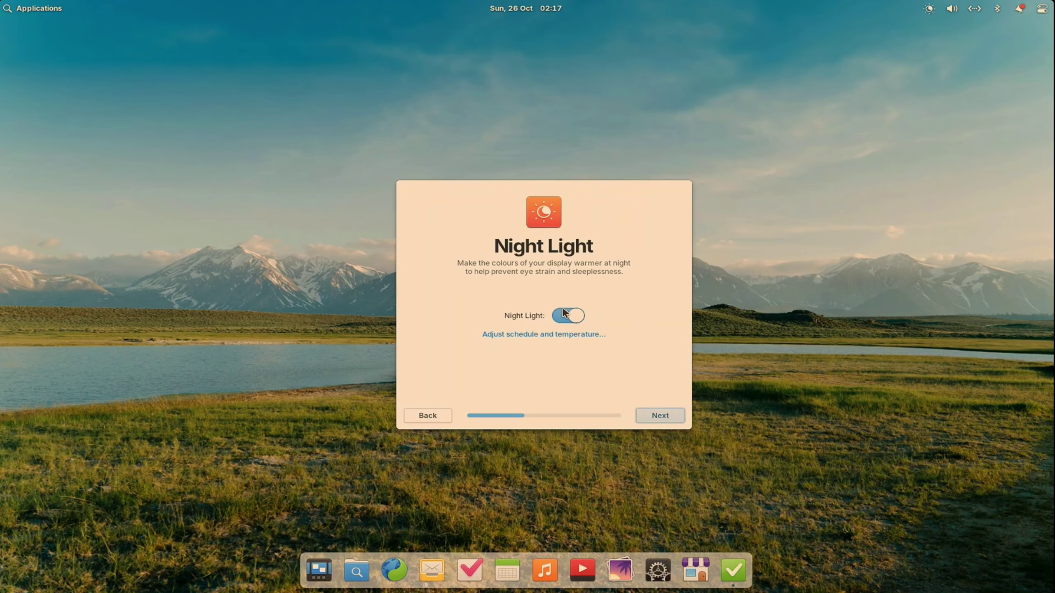
click(656, 413)
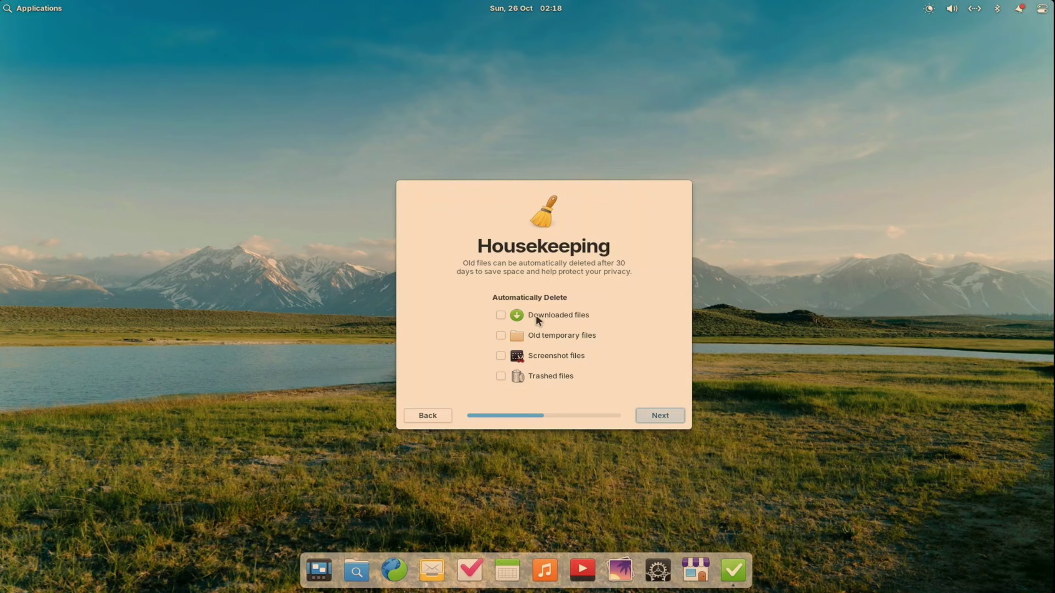
Try automatic deletion for downloaded, old temporary, screenshot and trashed files, and deselect all four options again.
click(500, 315)
click(541, 335)
click(556, 357)
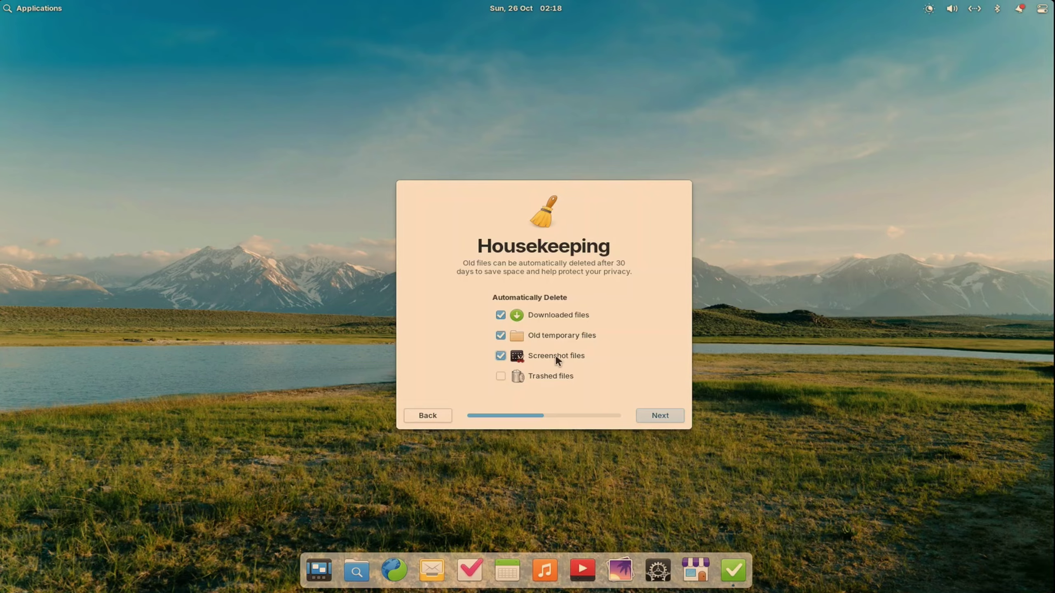
click(543, 376)
click(542, 376)
click(537, 358)
click(536, 336)
click(534, 321)
Continue past Housekeeping and Online Accounts, and launch AppCenter from the Get Some Apps page before proceeding to Automatic Updates.
click(660, 415)
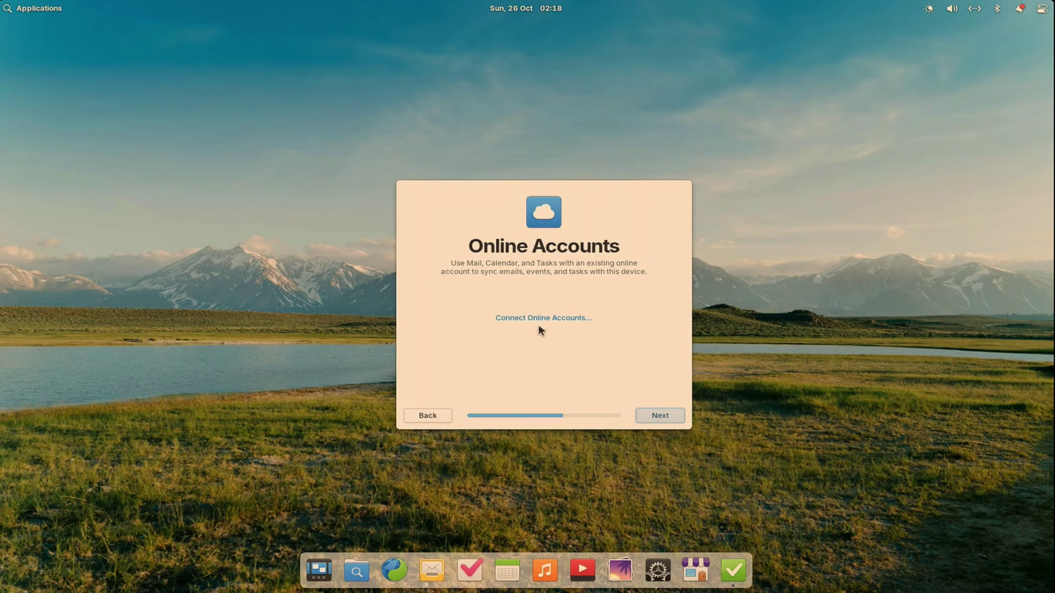
click(664, 415)
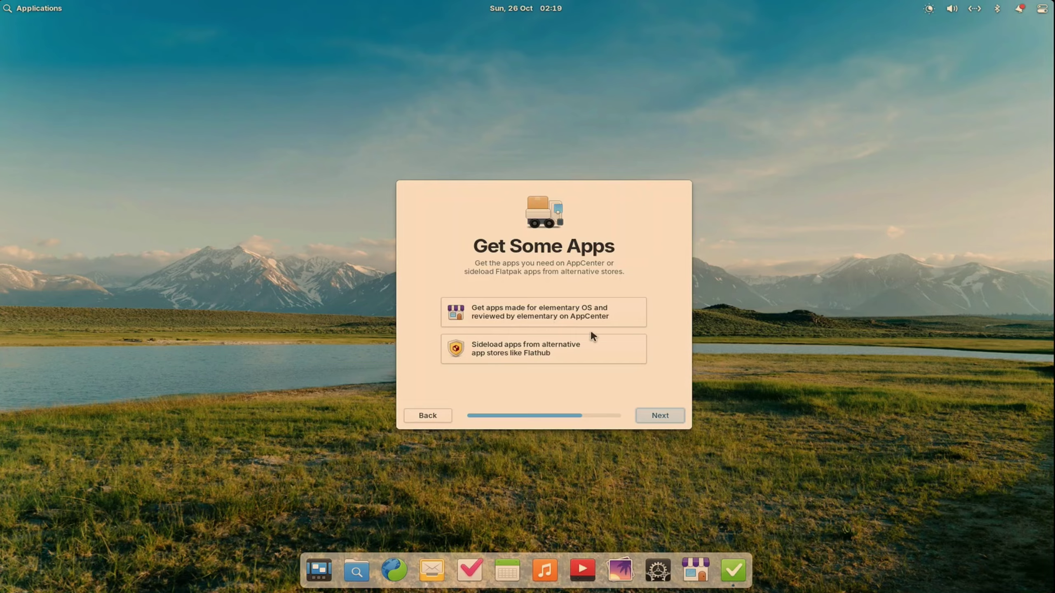
click(600, 315)
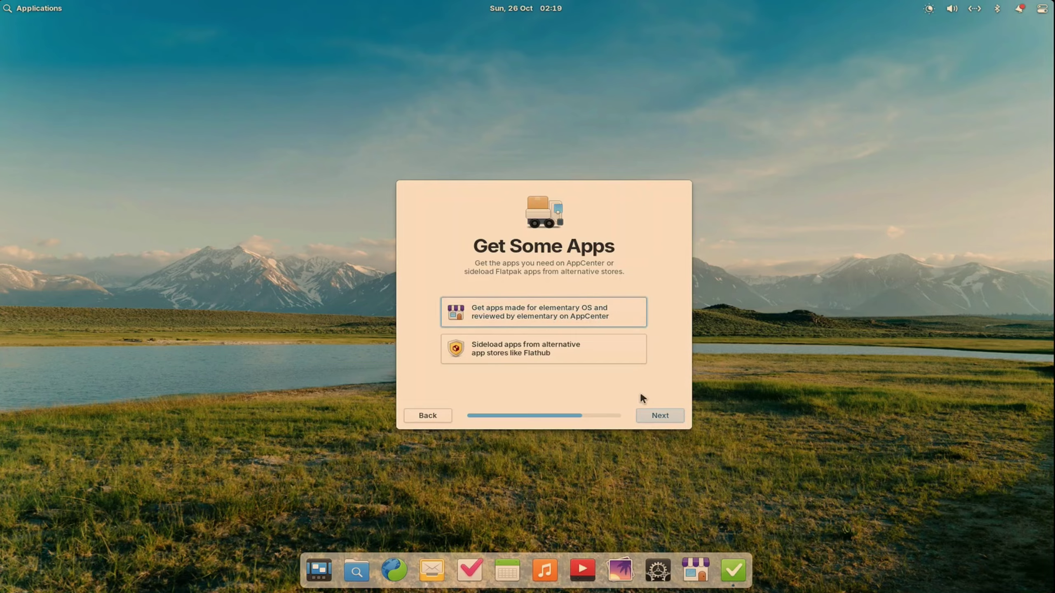
click(672, 421)
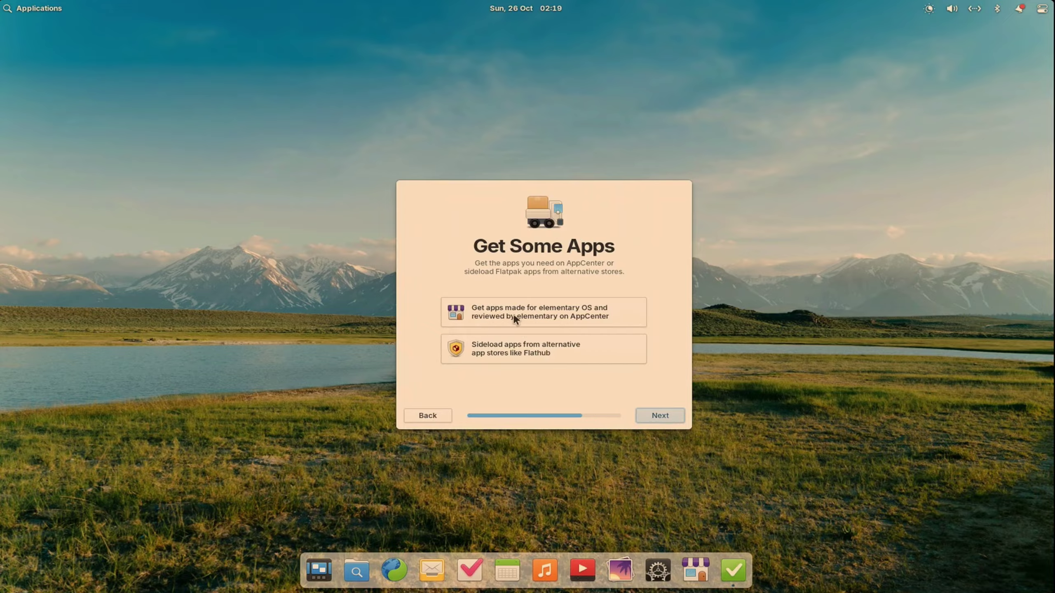
click(513, 316)
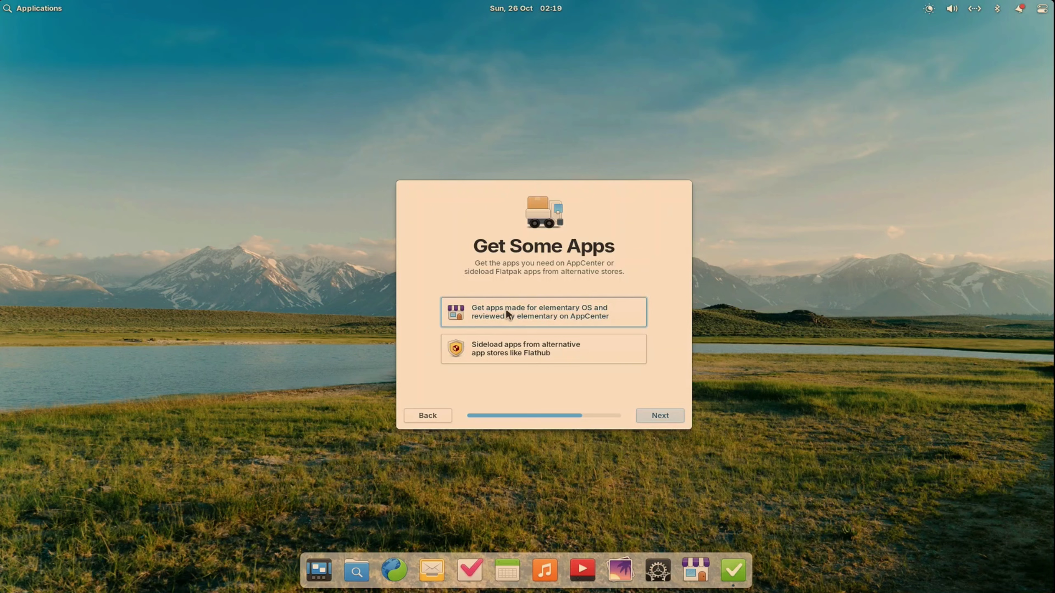
click(654, 416)
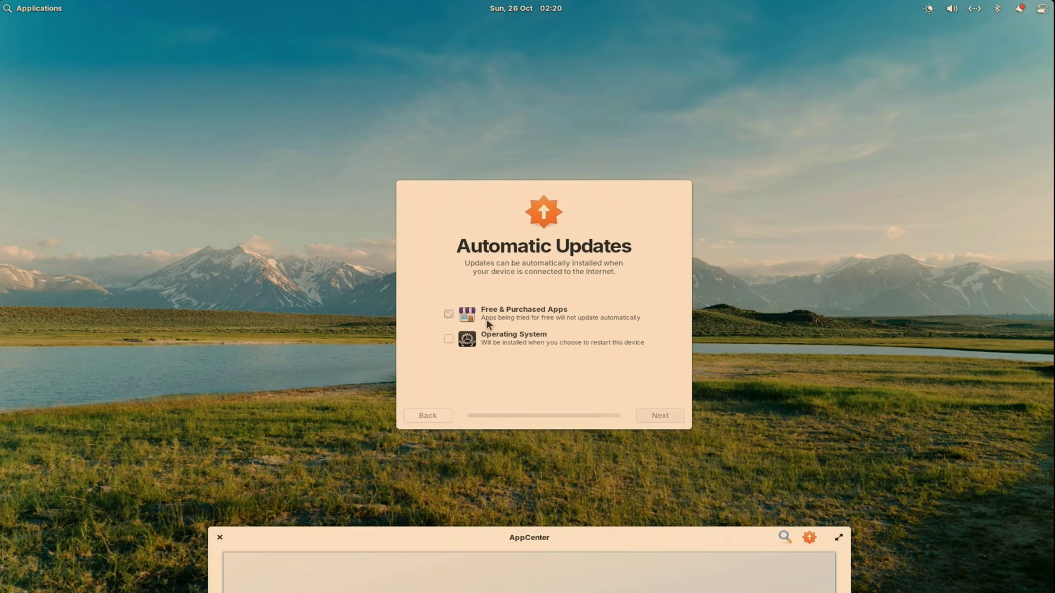
Enable automatic updates for the operating system and finish the welcome setup.
click(449, 339)
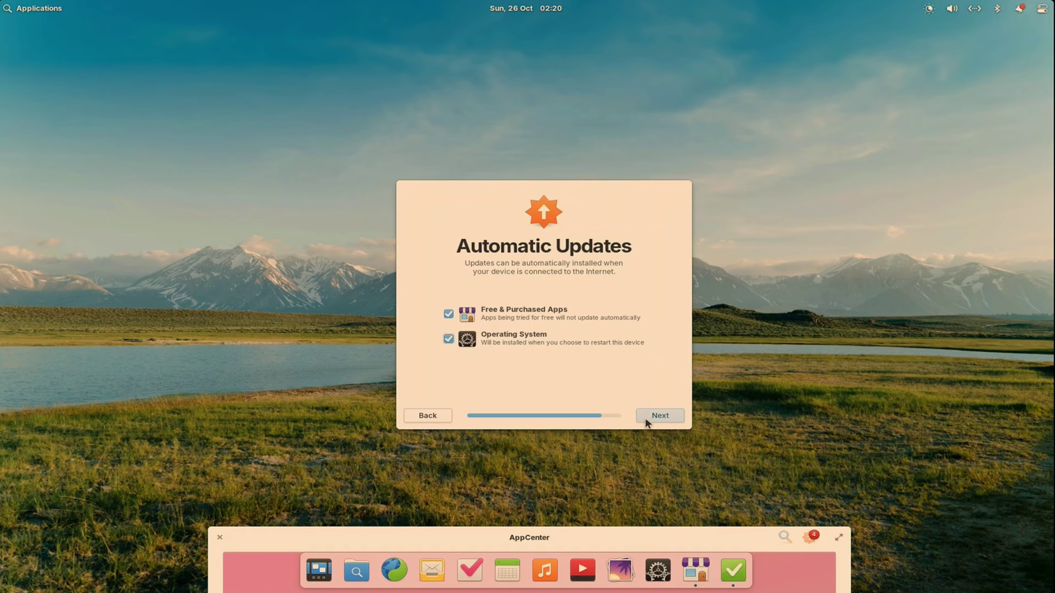
click(660, 416)
click(657, 415)
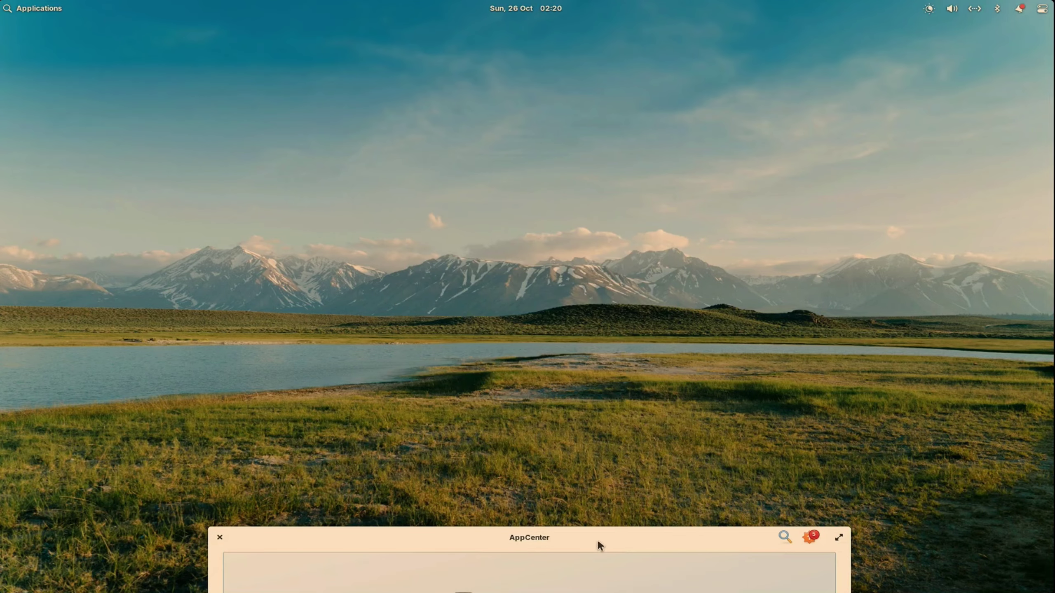
Move the AppCenter window up into full view and browse its recently updated apps and categories.
drag(597, 539, 602, 127)
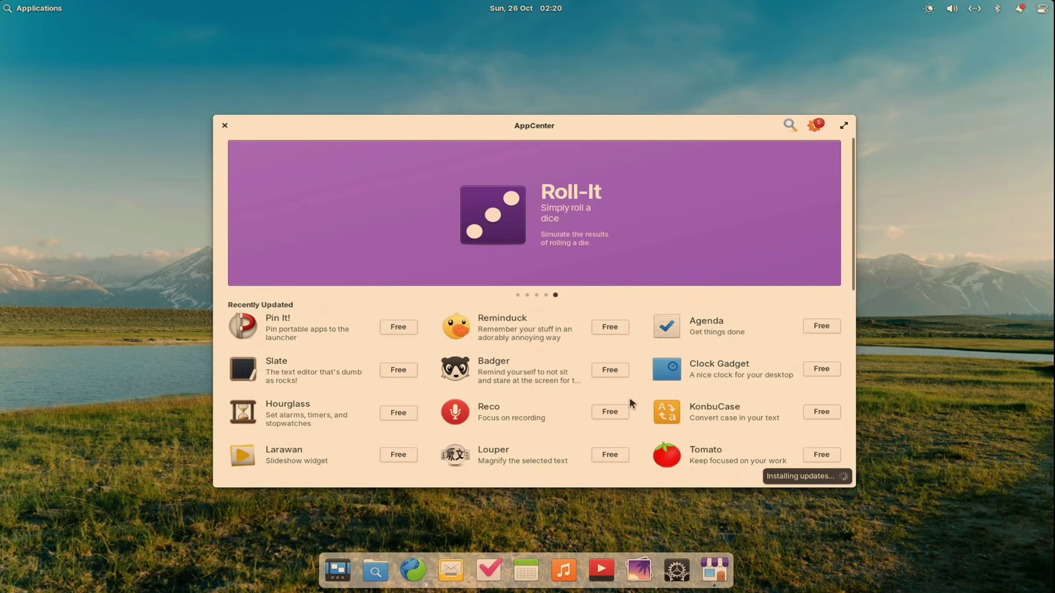
scroll(622, 394, down, 5)
scroll(573, 348, down, 6)
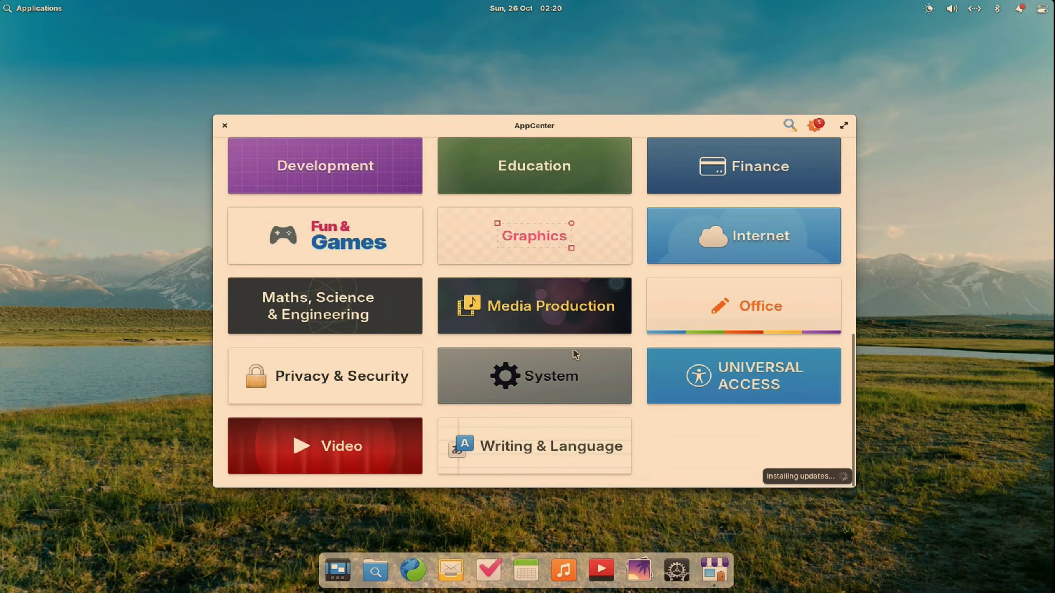
scroll(568, 342, up, 10)
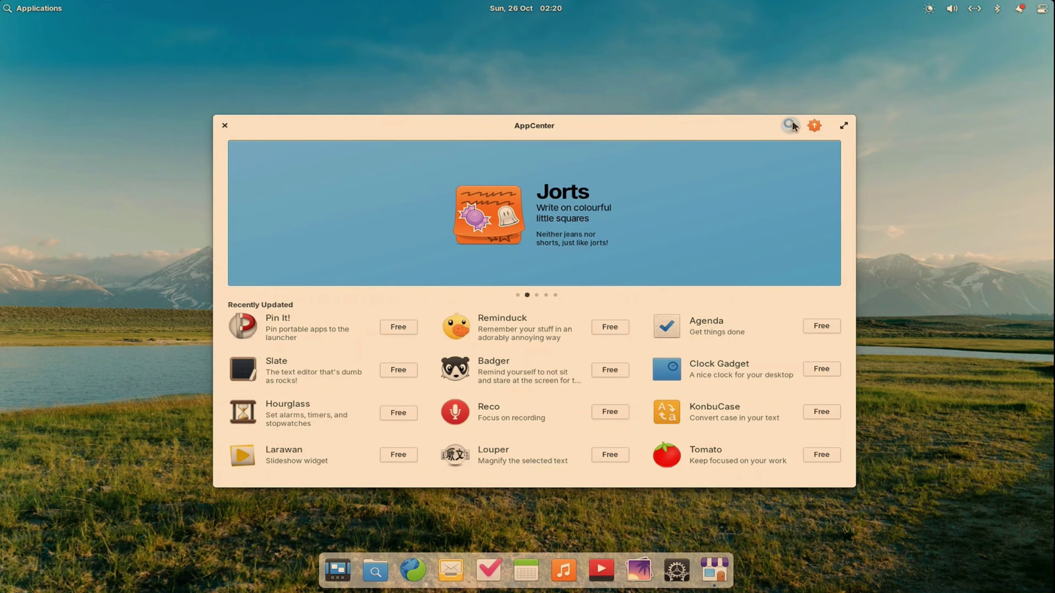
Search AppCenter for "vlc" and install the VLC media player.
click(790, 124)
text(vlc)
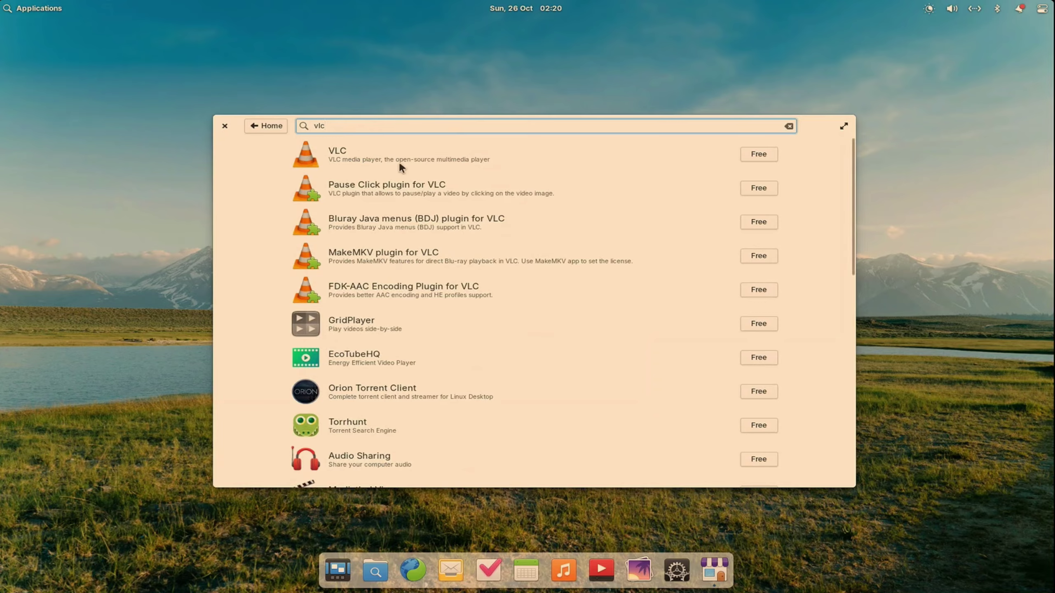
click(772, 154)
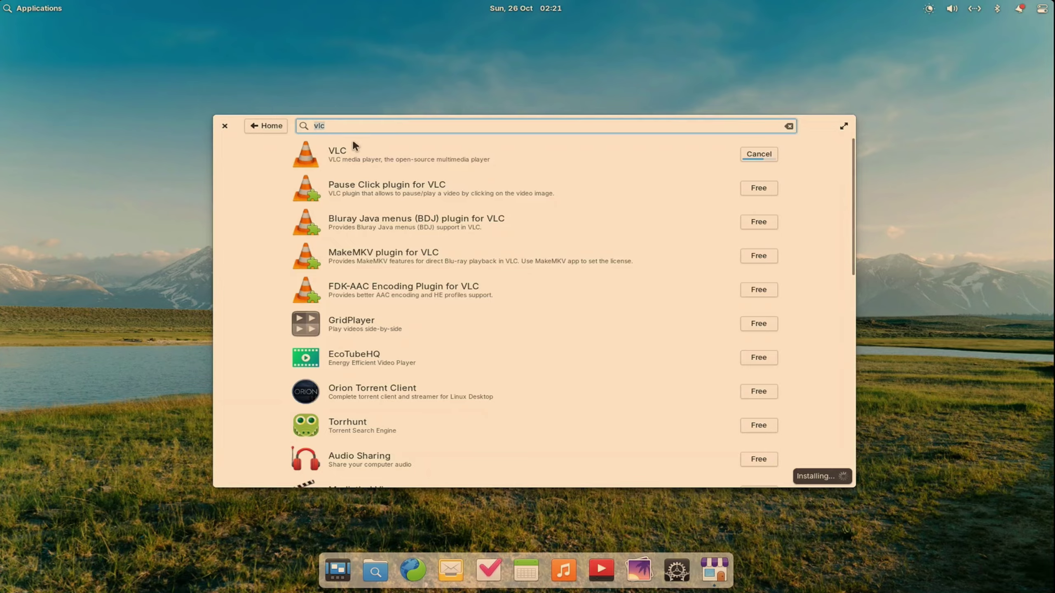
Search for "chrome" and "obs" to install Google Chrome and OBS Studio, and close AppCenter.
text(chrome)
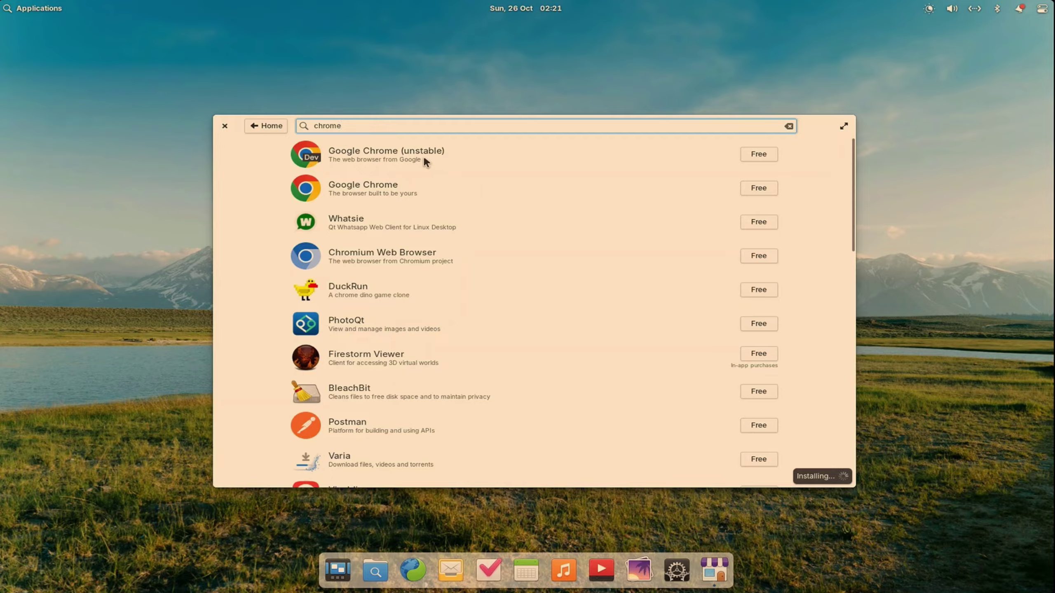
click(759, 187)
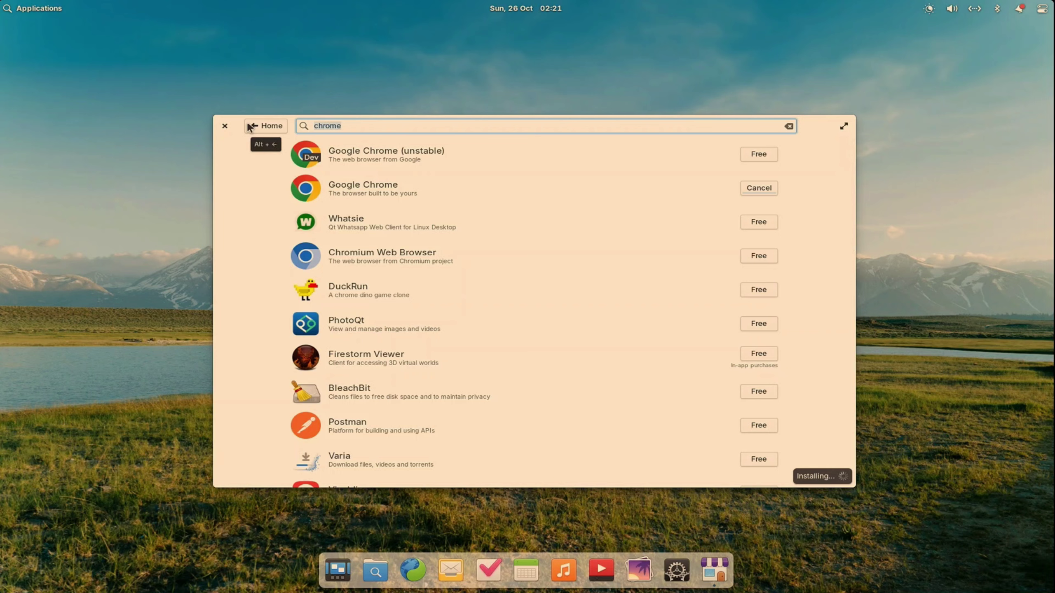
text(obs)
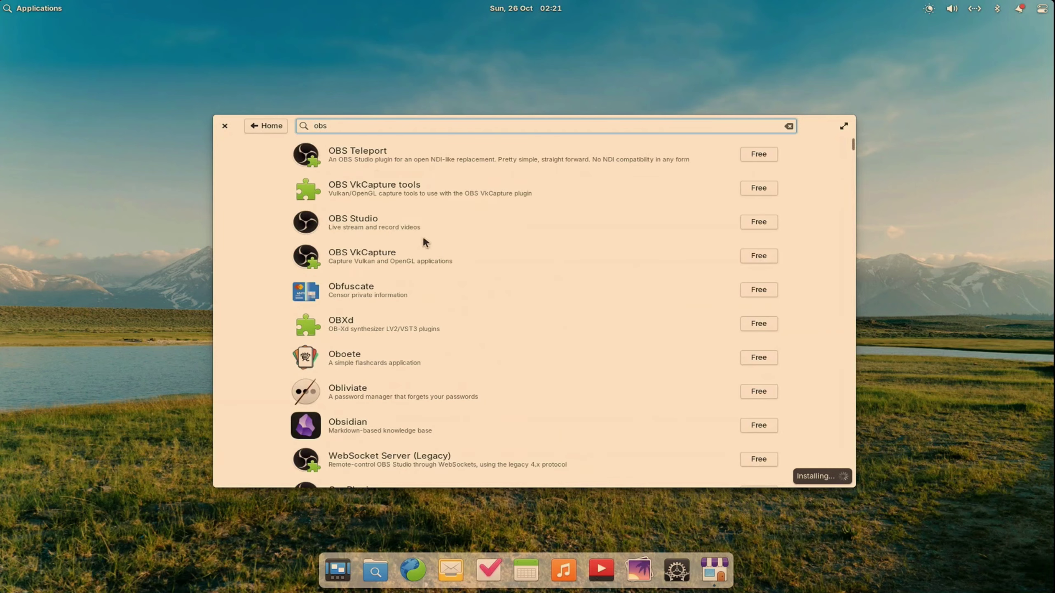
click(757, 222)
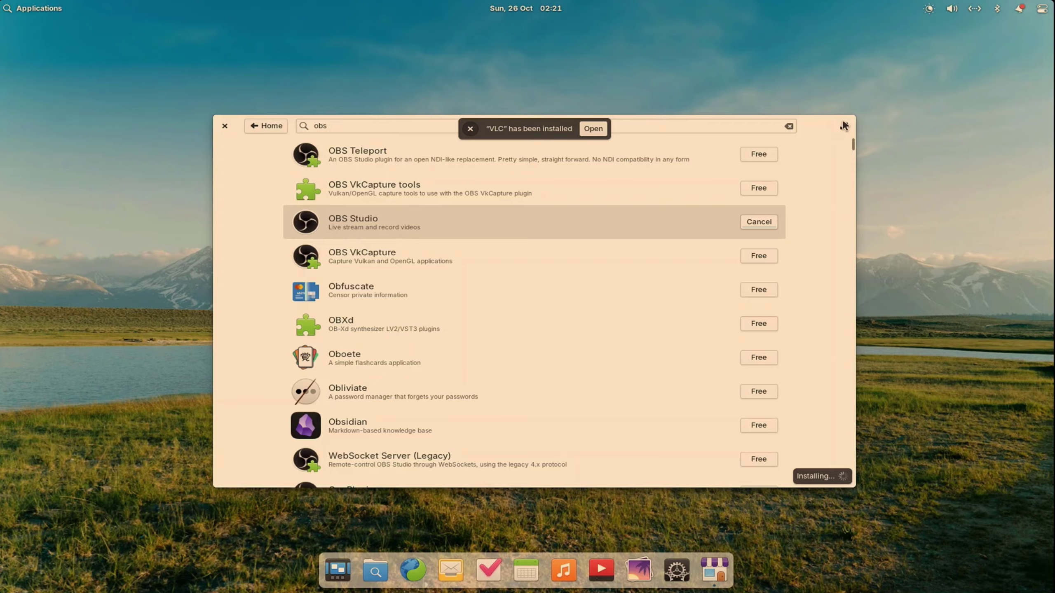
click(224, 127)
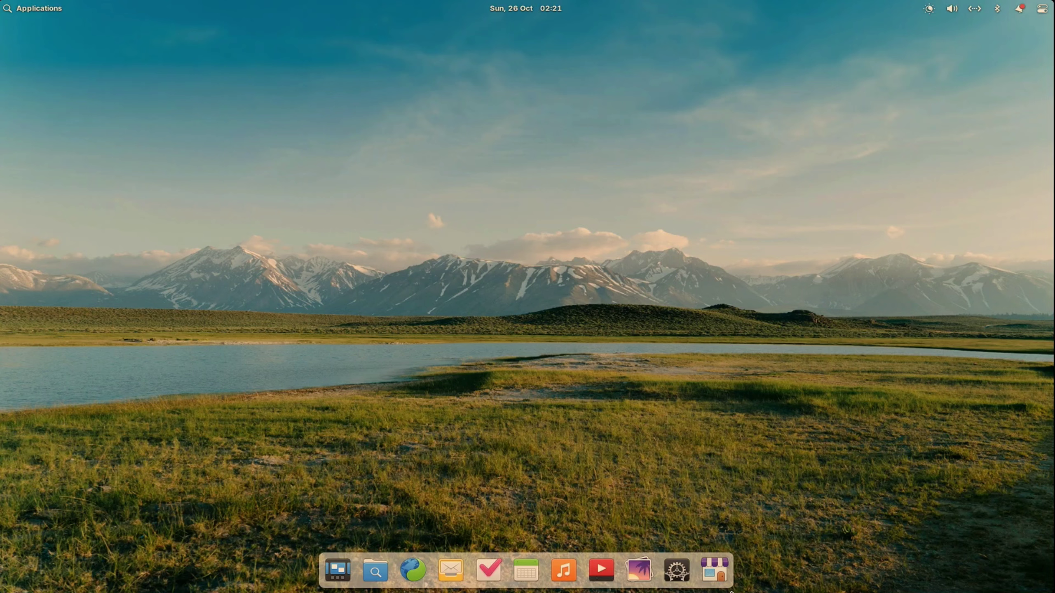
Reopen AppCenter, search it for "pycharm" and clear the query.
click(713, 572)
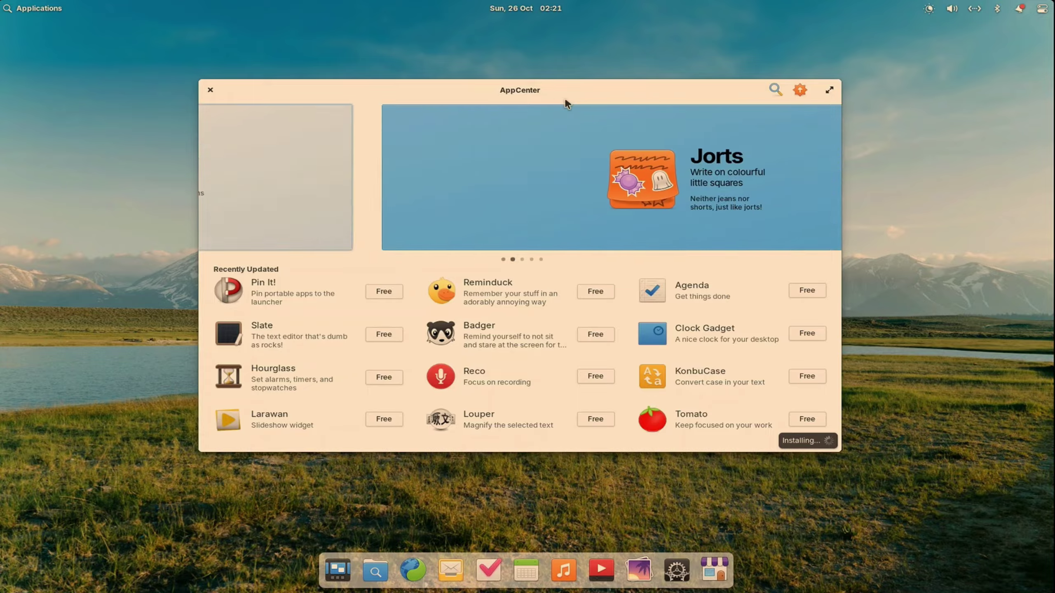
click(769, 89)
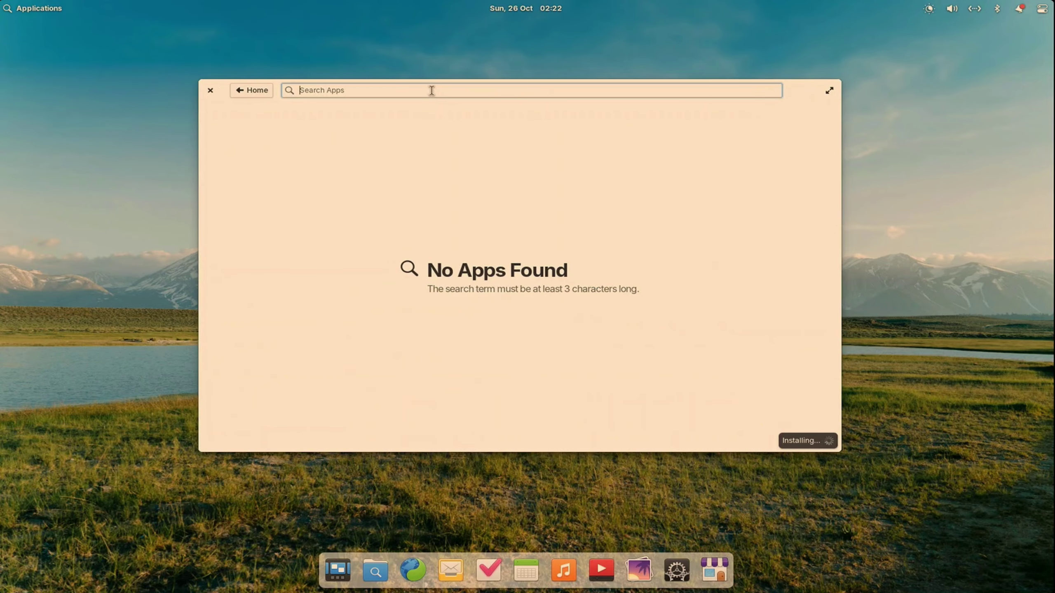
text(pycharm)
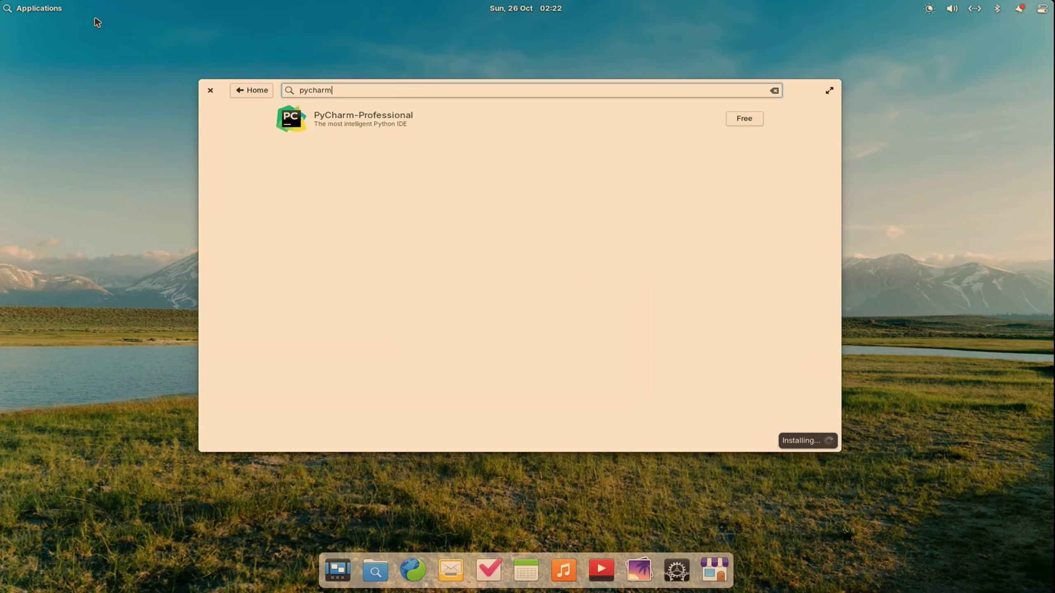
drag(347, 95, 230, 91)
key(BackSpace)
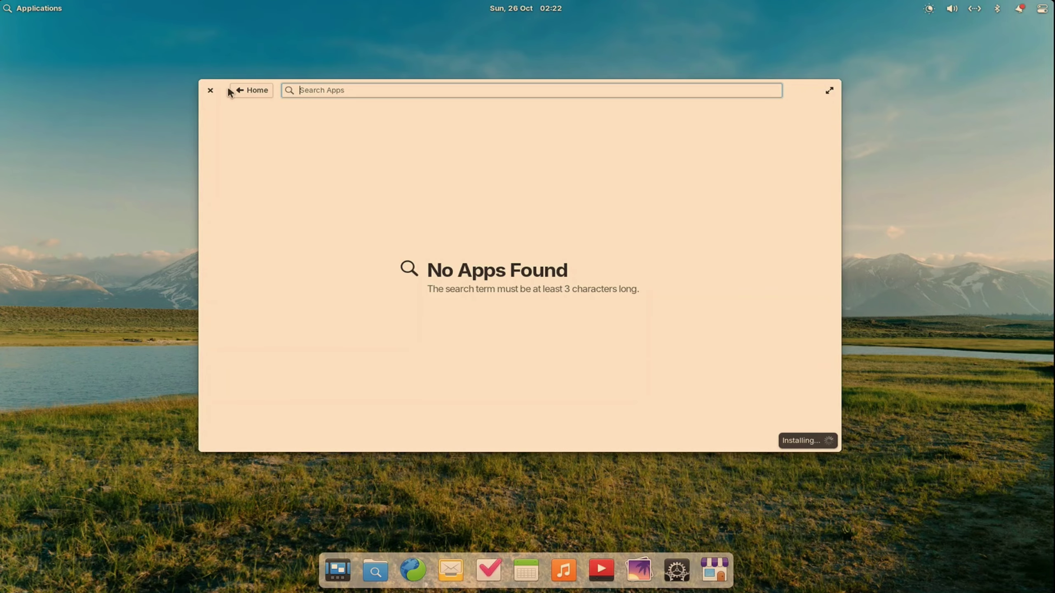
Search for "only office", install ONLYOFFICE Desktop Editors and close AppCenter.
text(only office)
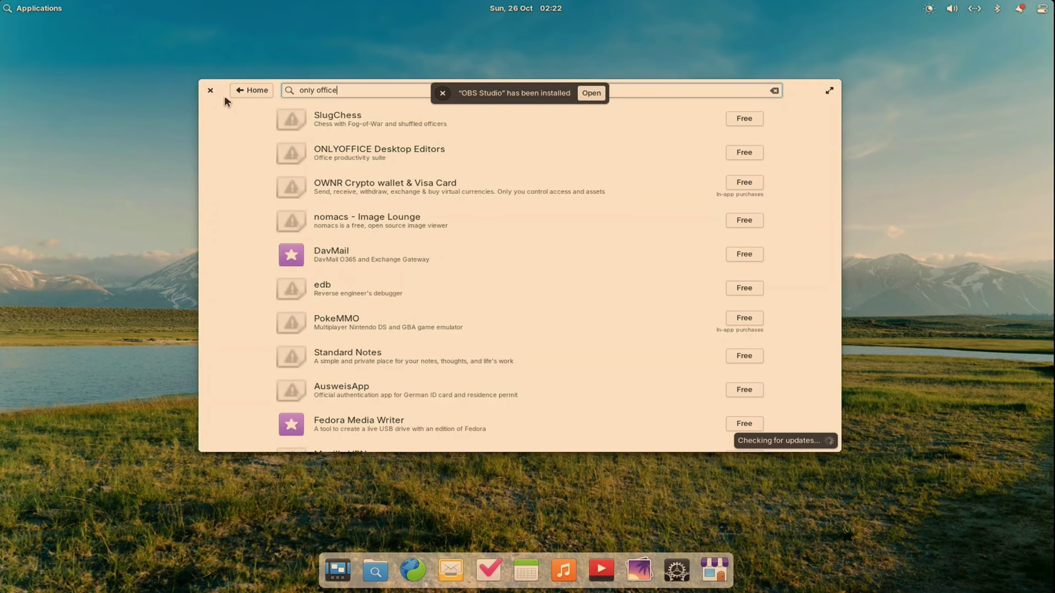
click(750, 151)
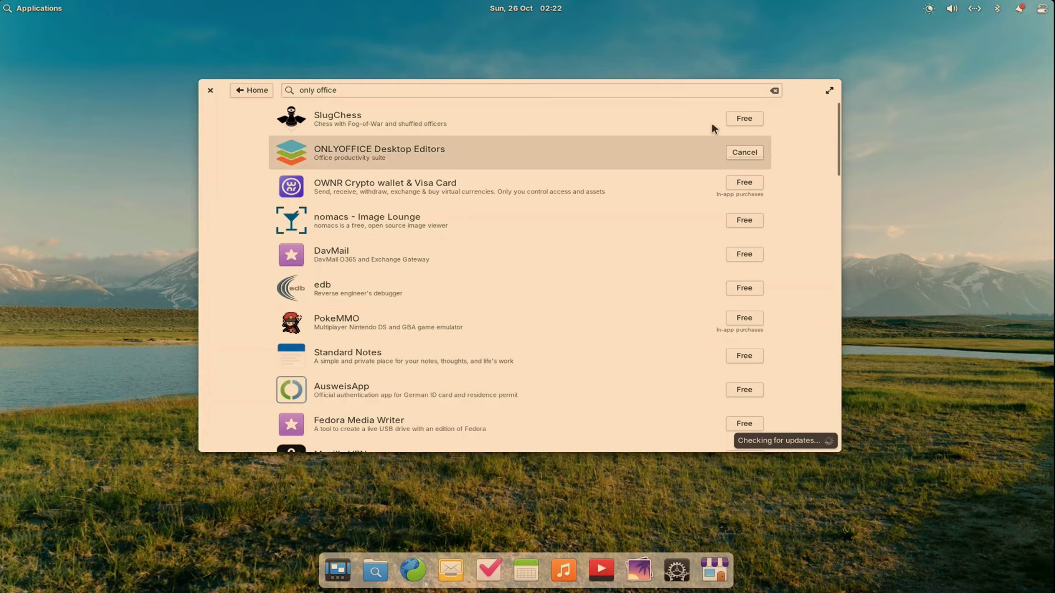
click(211, 90)
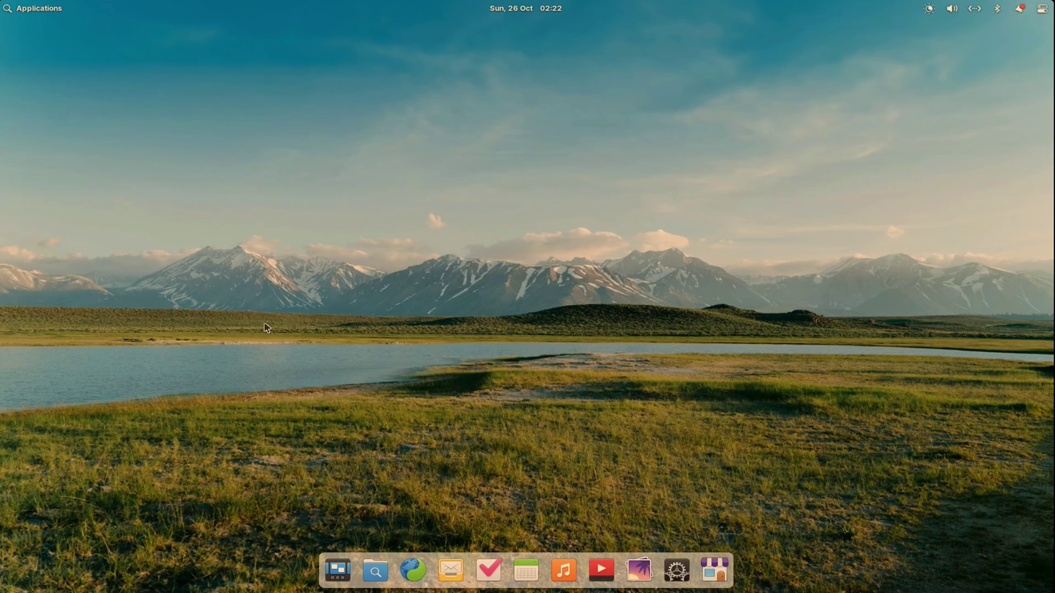
Open the applications overview and look through both pages of installed apps.
click(38, 8)
scroll(221, 186, down, 1)
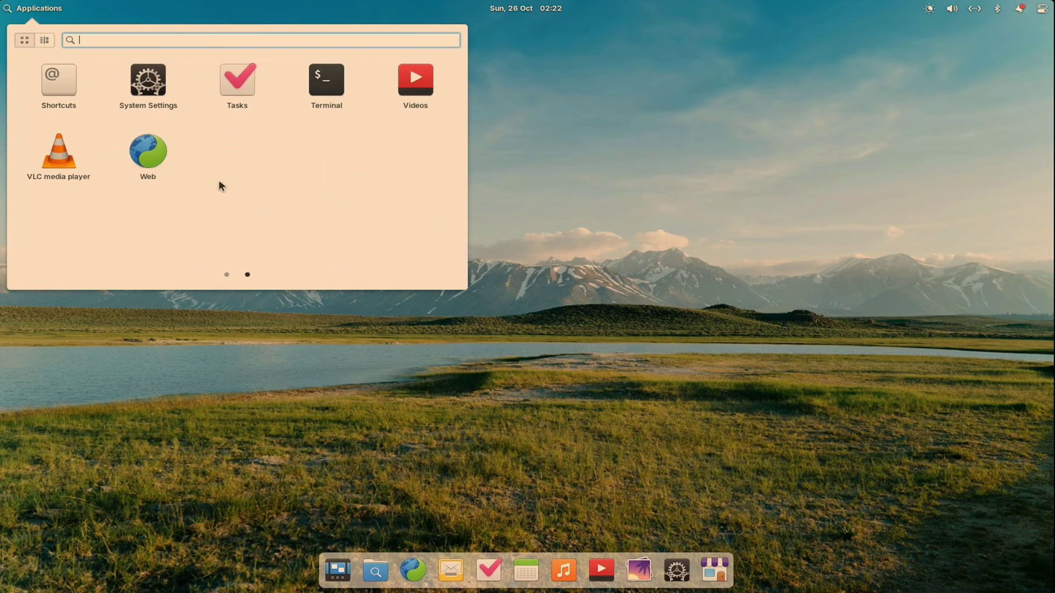
scroll(221, 186, up, 1)
scroll(221, 186, down, 1)
scroll(222, 186, up, 1)
scroll(221, 186, down, 1)
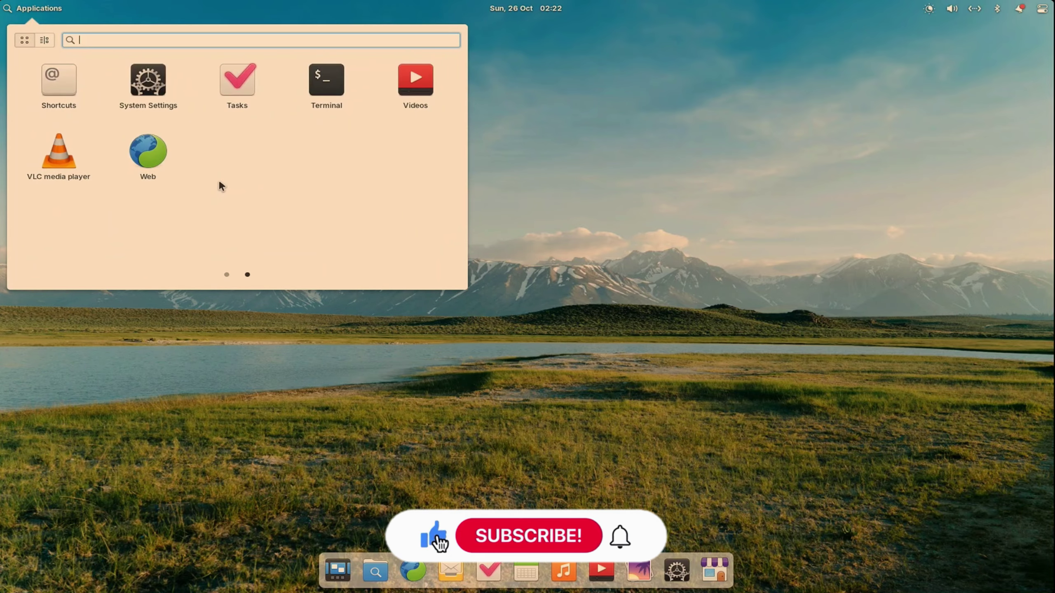